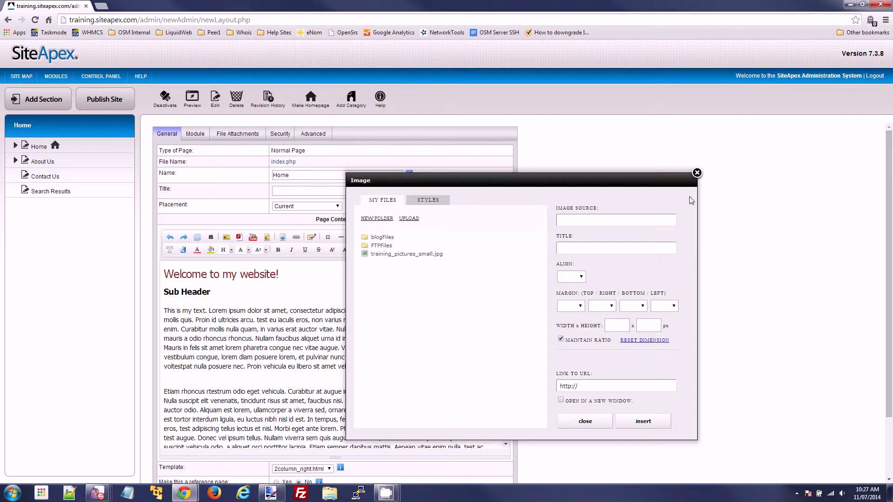
Start an image upload with the insertion point at the start of the first body paragraph on the Home page
left_click(697, 173)
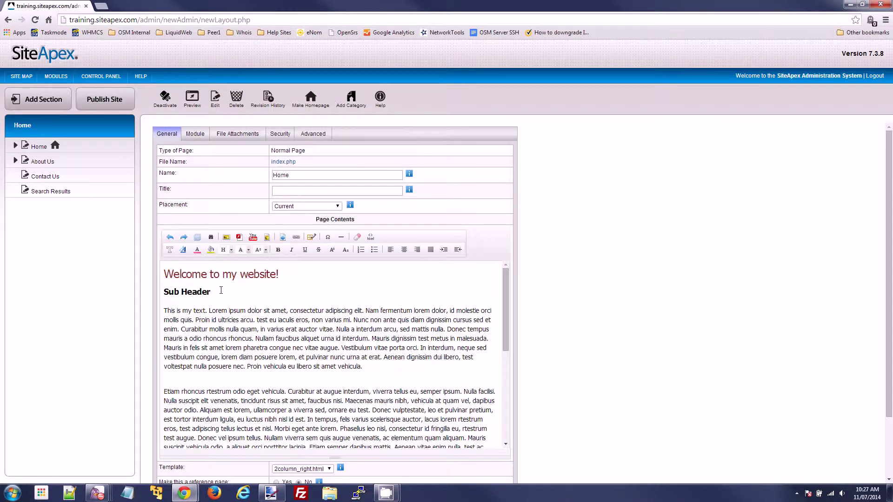
left_click(165, 310)
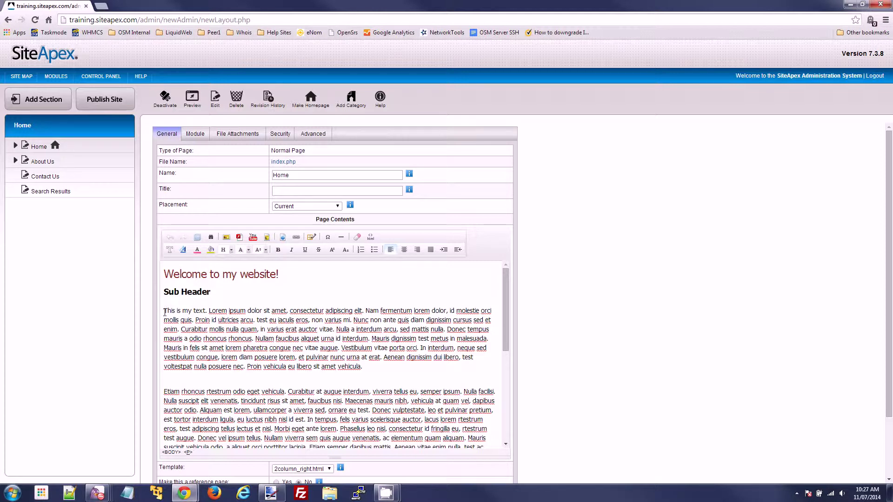
left_click(227, 238)
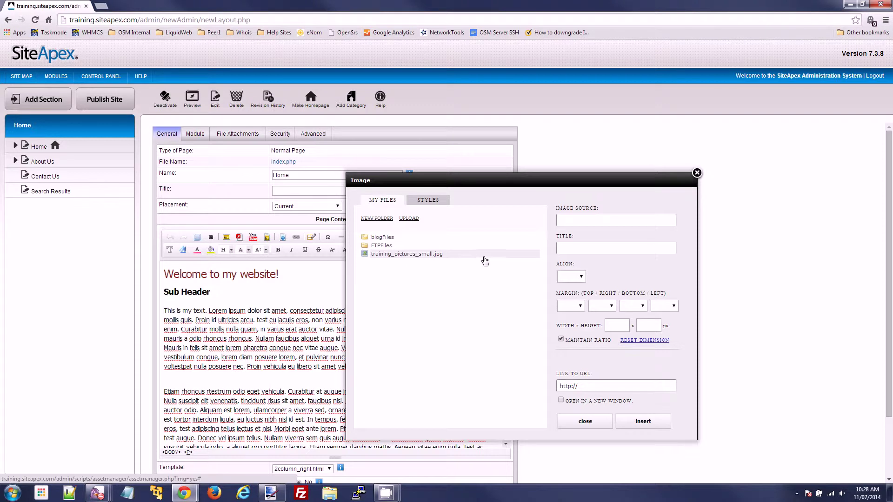
left_click(408, 218)
left_click(399, 259)
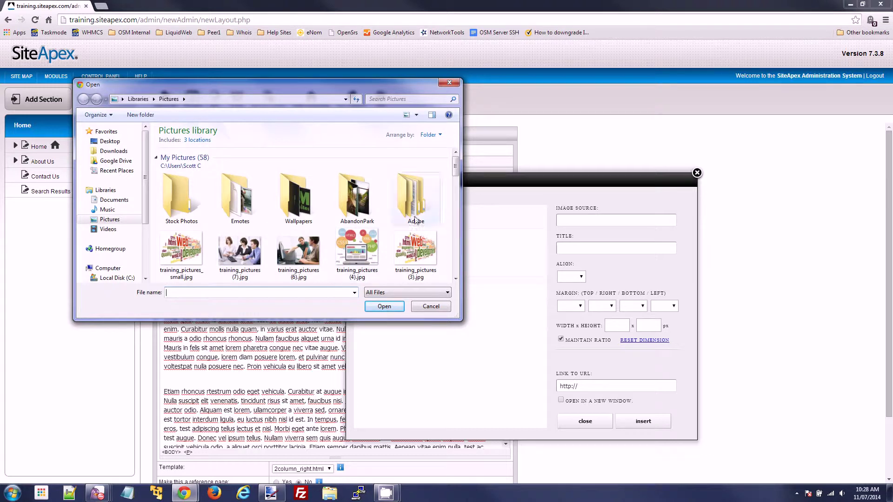
left_click(352, 259)
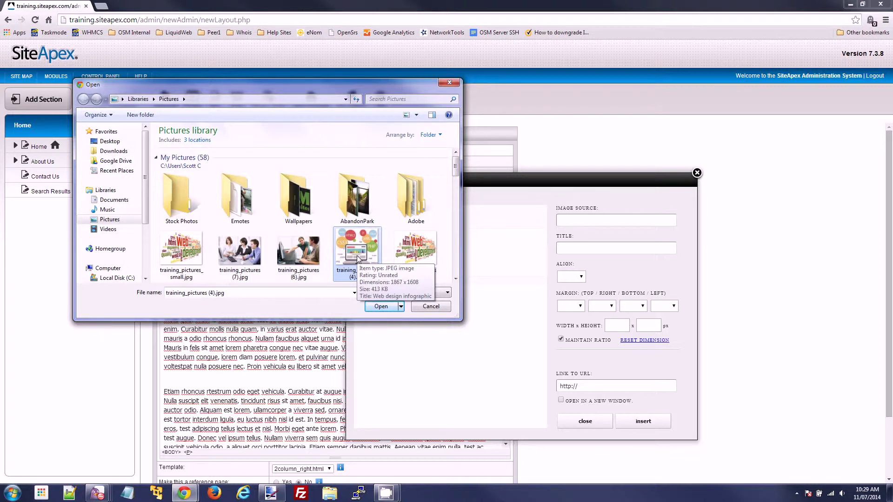
left_click(417, 309)
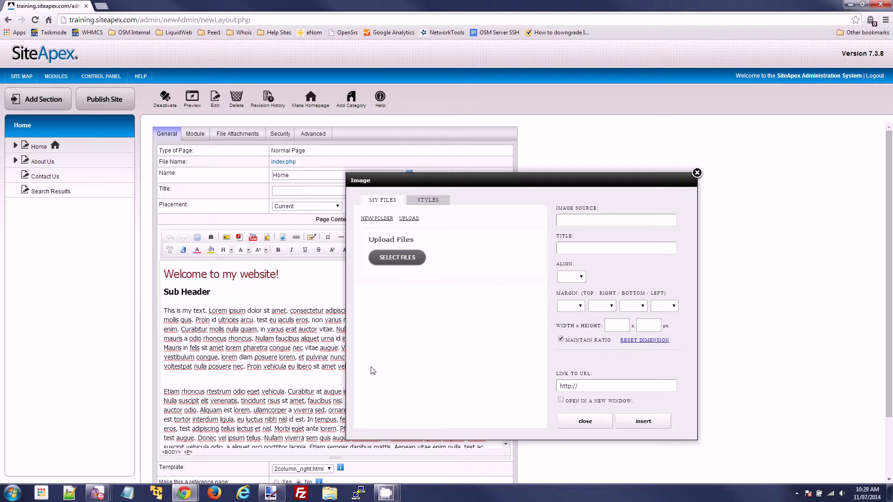
Switch to paint.net and open training_pictures (4).jpg from the Pictures library
left_click(273, 495)
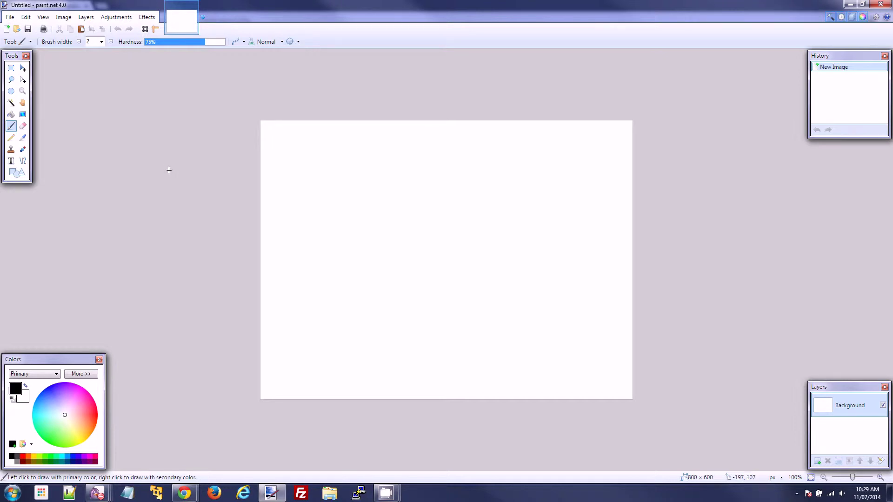
left_click(10, 18)
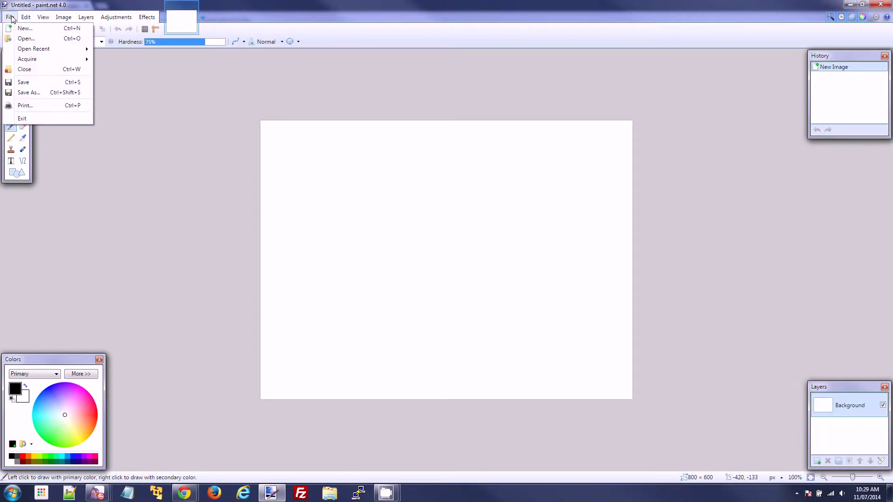
left_click(26, 38)
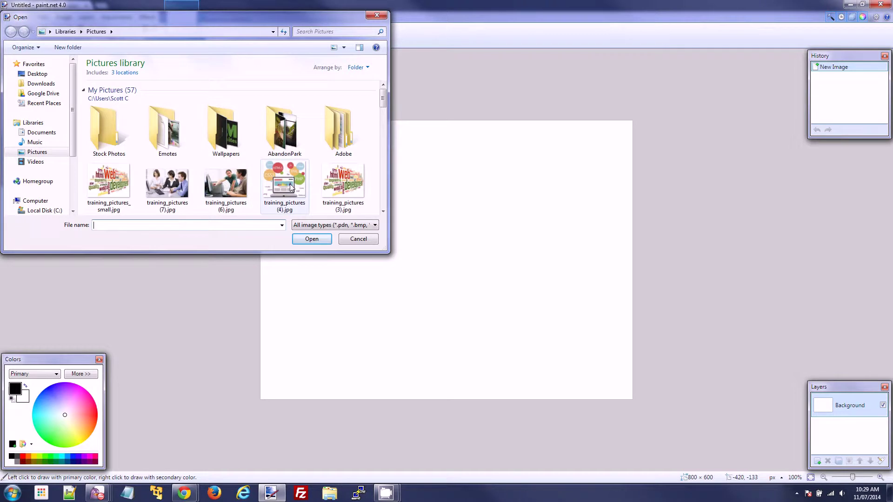
double_click(294, 187)
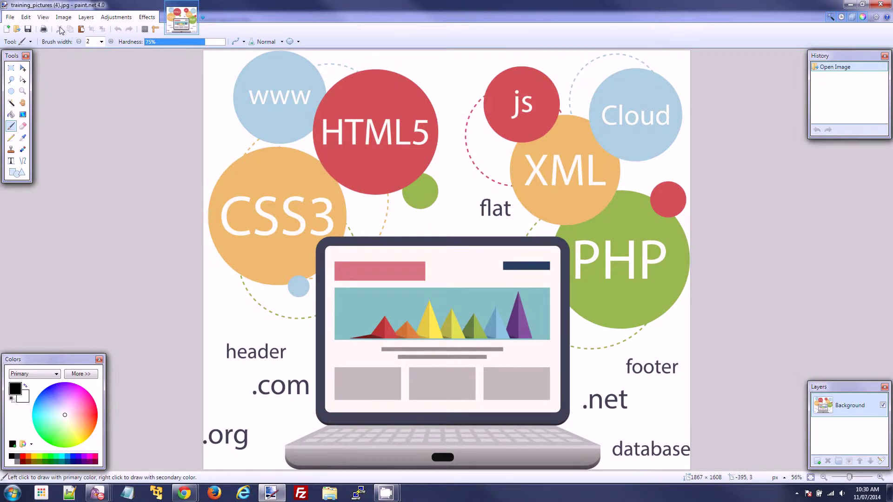
Resize the picture to 800 pixels wide, keeping the aspect ratio
left_click(63, 17)
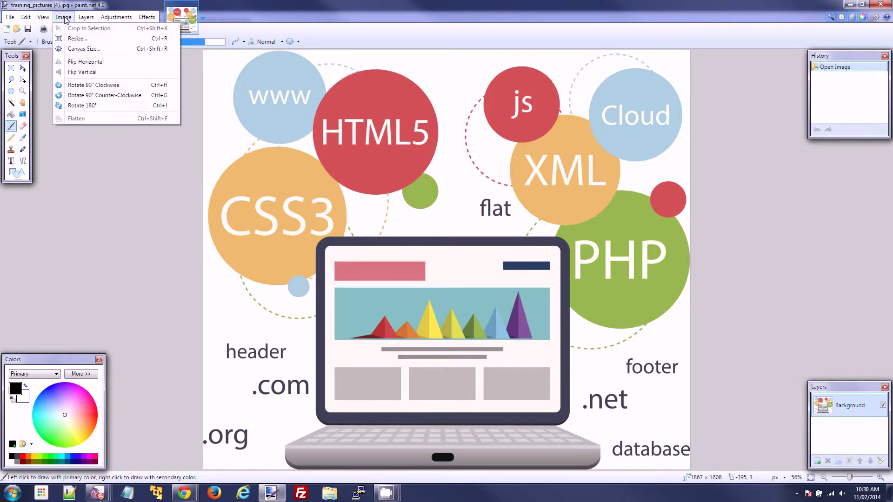
left_click(70, 41)
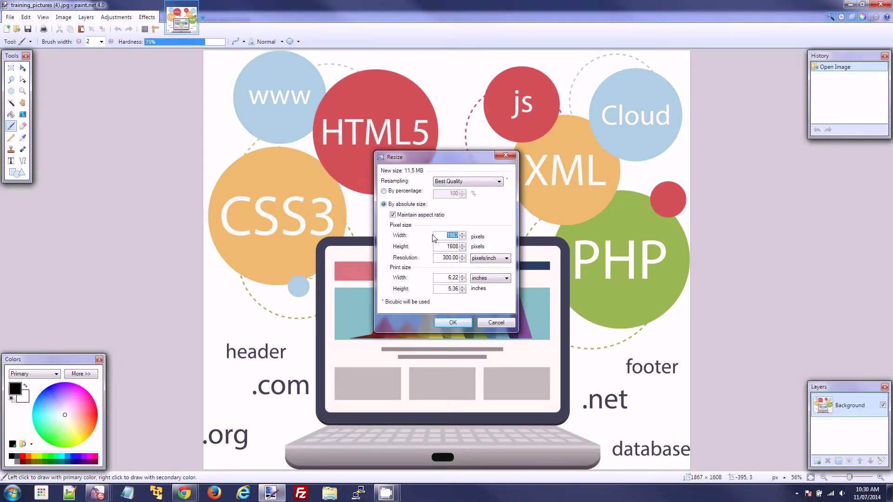
left_click(447, 236)
left_click_drag(446, 236, 466, 238)
type("800")
left_click(446, 247)
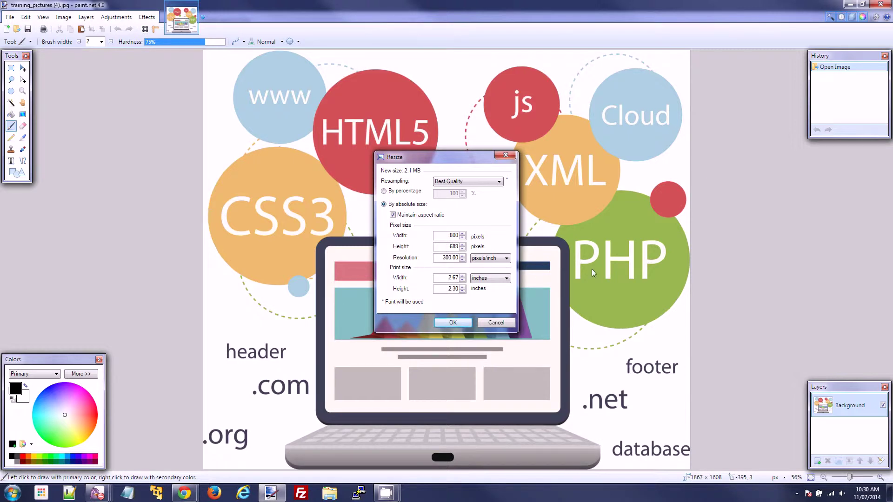
left_click(452, 322)
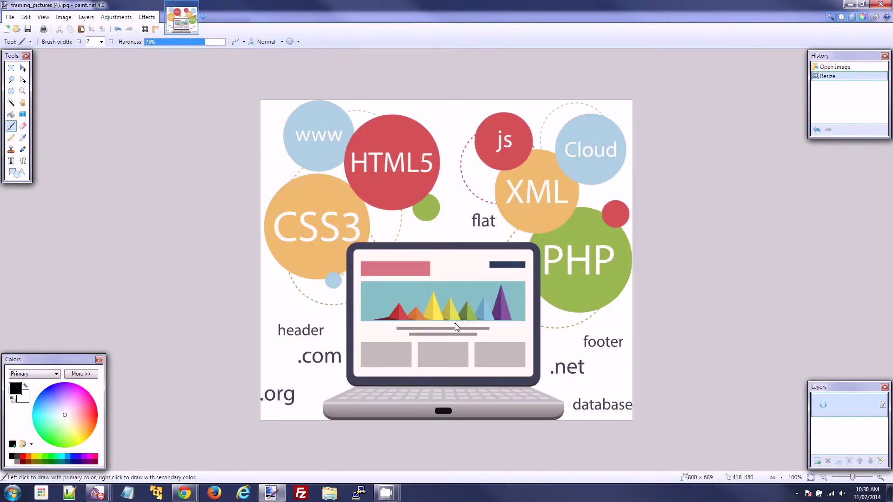
Save the resized picture as training_pictures_small.jpg at the default JPEG quality, replacing the existing file
left_click(9, 17)
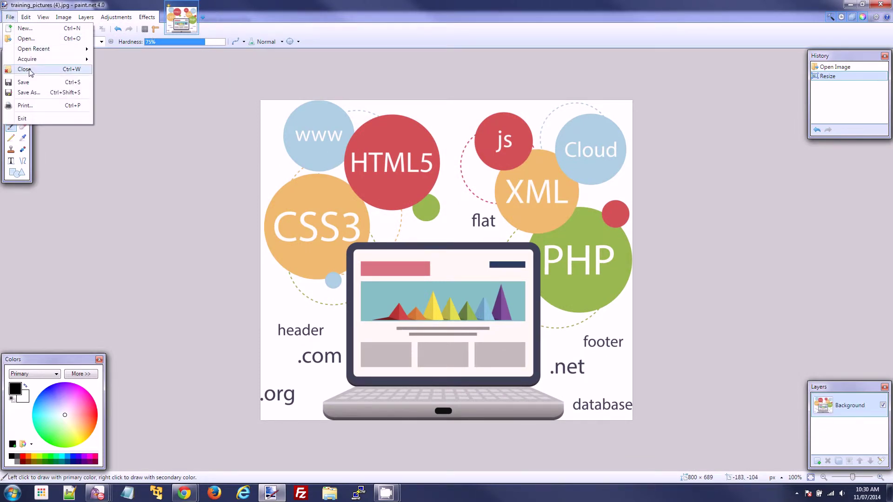
left_click(28, 93)
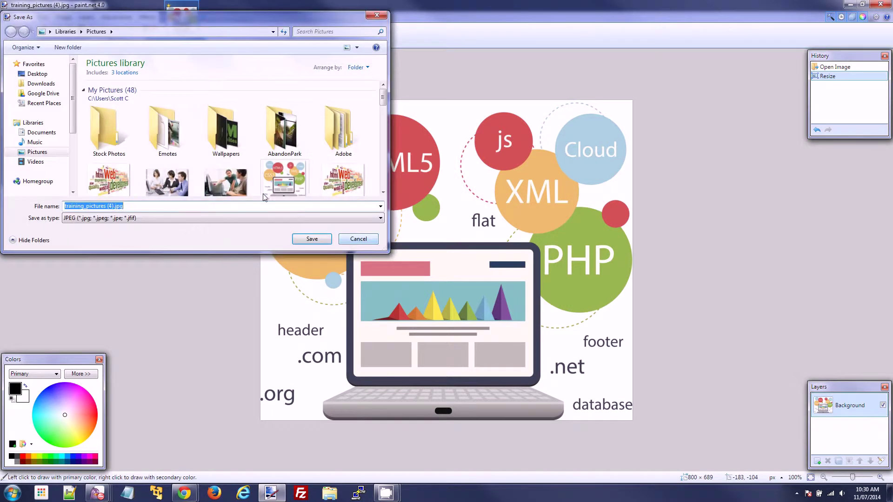
left_click(110, 206)
type("_smal")
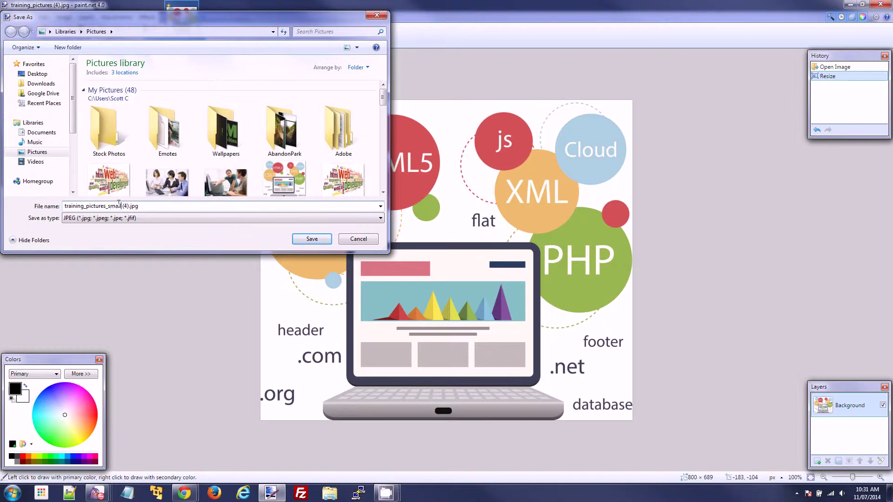
key("Delete")
key("Delete")
key("Delete")
key("Delete")
left_click(306, 240)
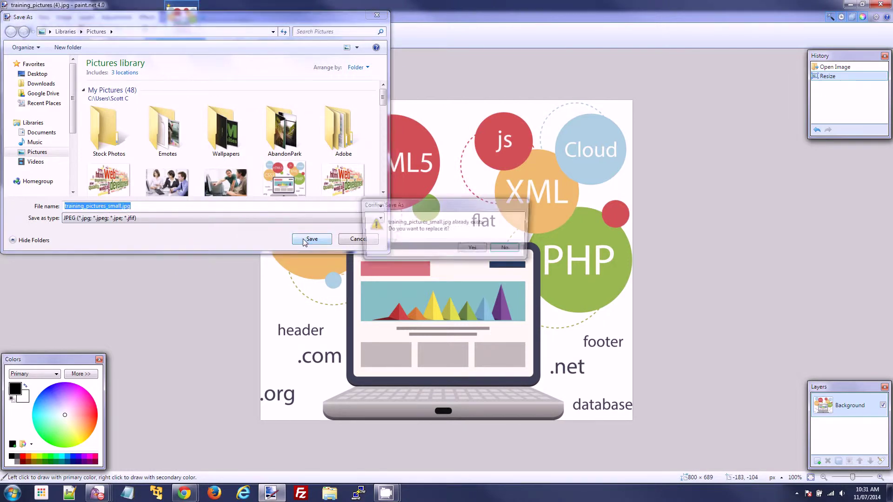
left_click(472, 249)
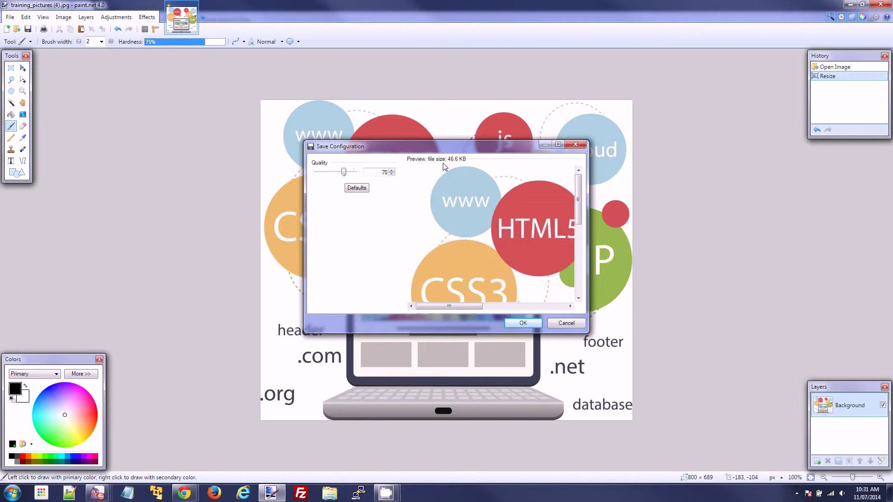
left_click(525, 324)
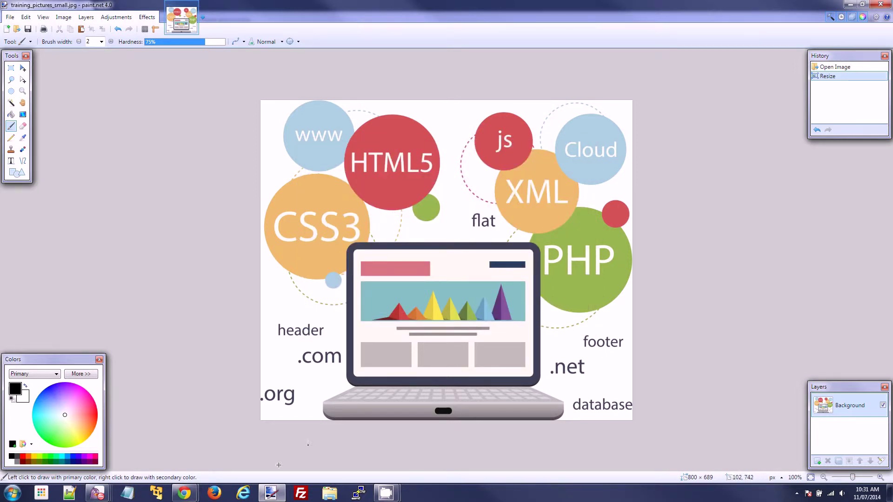
Return to the SiteApex page in Chrome and upload training_pictures_small.jpg from the Pictures library
left_click(184, 492)
left_click(216, 465)
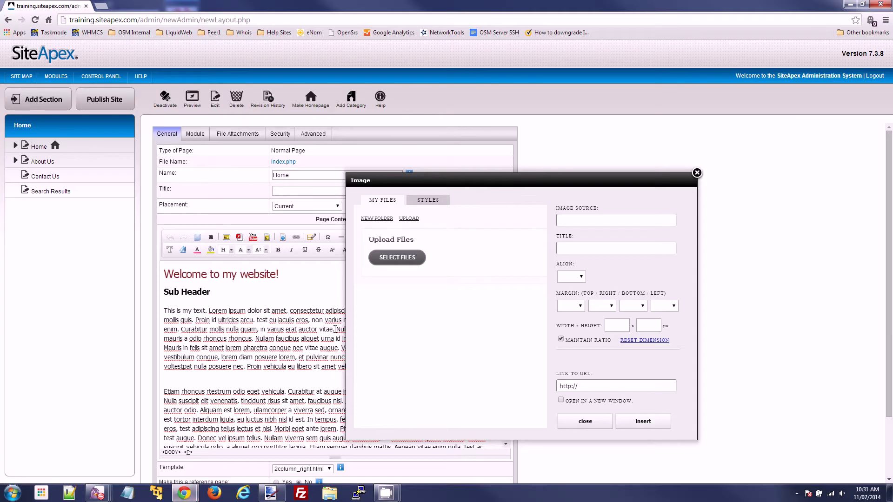
left_click(403, 258)
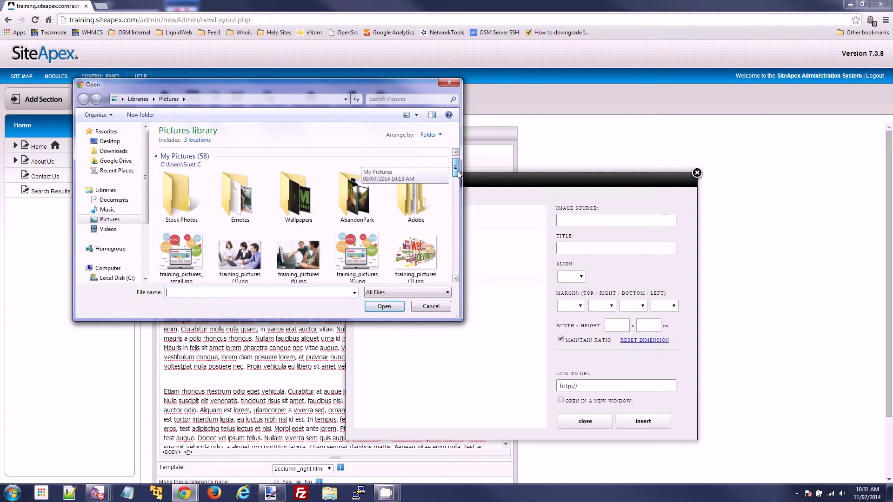
scroll(458, 171, "down", 2)
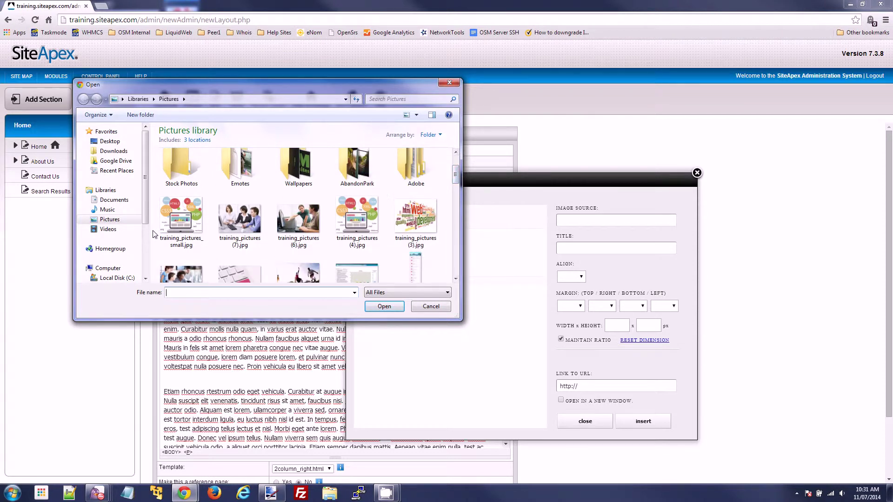
left_click(182, 227)
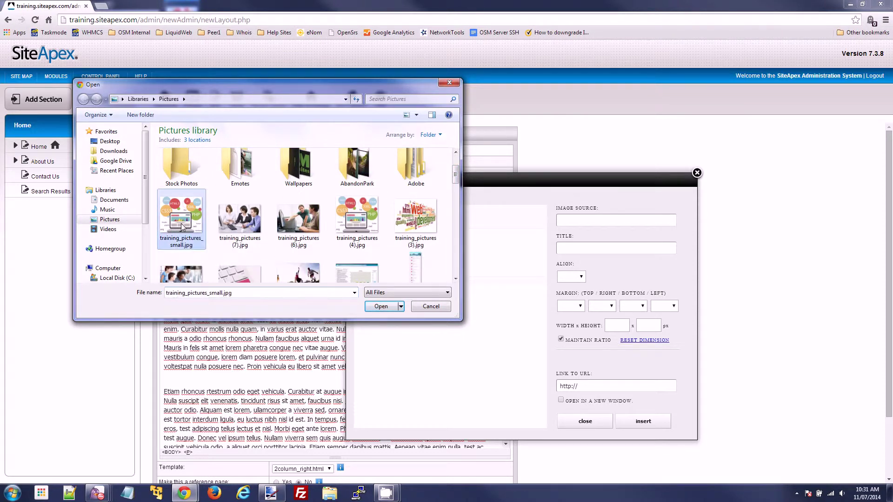
left_click(377, 307)
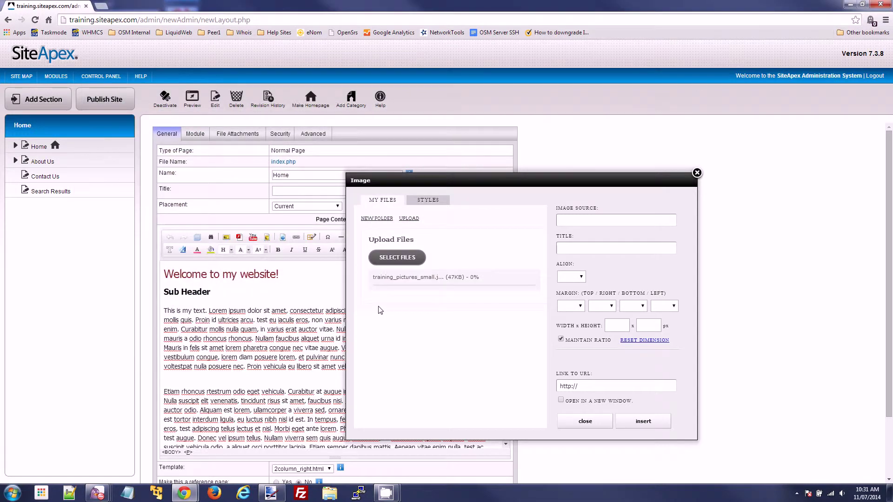
Choose training_pictures_small.jpg as the image source and close its file preview
left_click(401, 255)
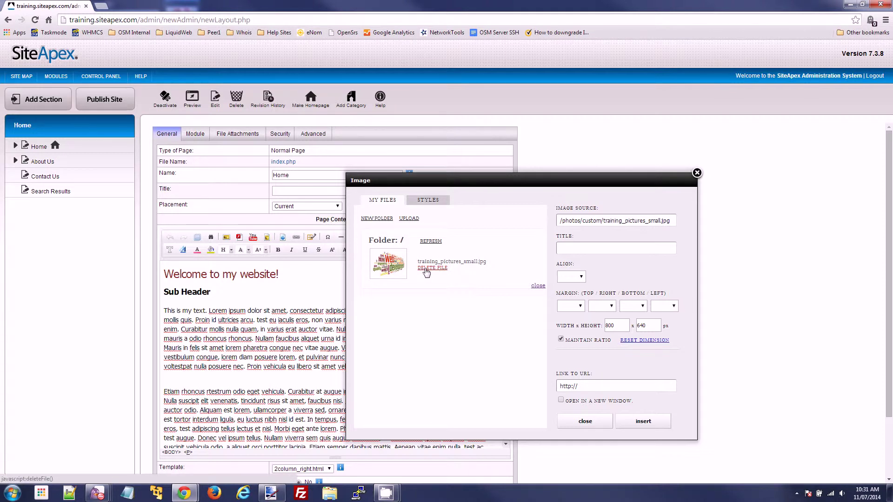
left_click(537, 287)
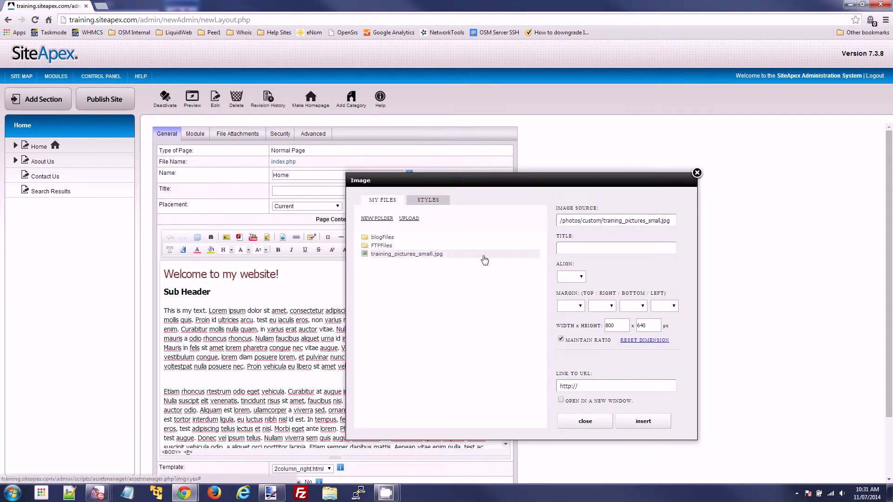
left_click_drag(563, 222, 696, 222)
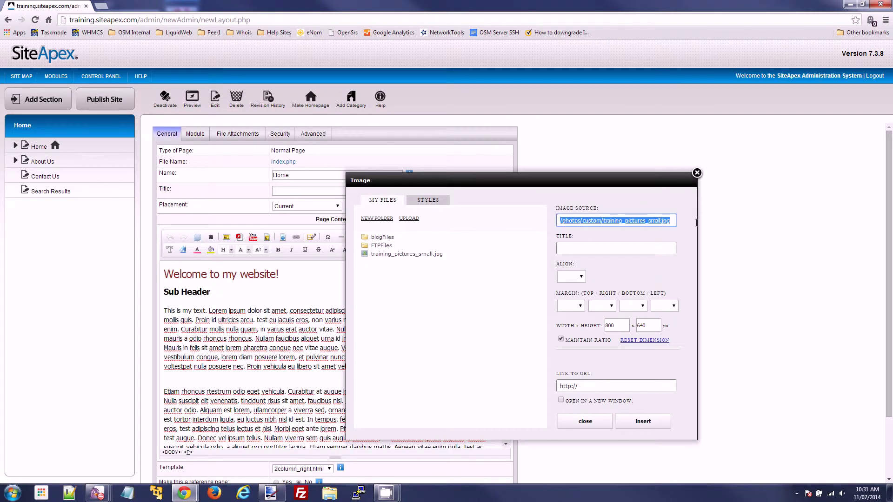
left_click(674, 222)
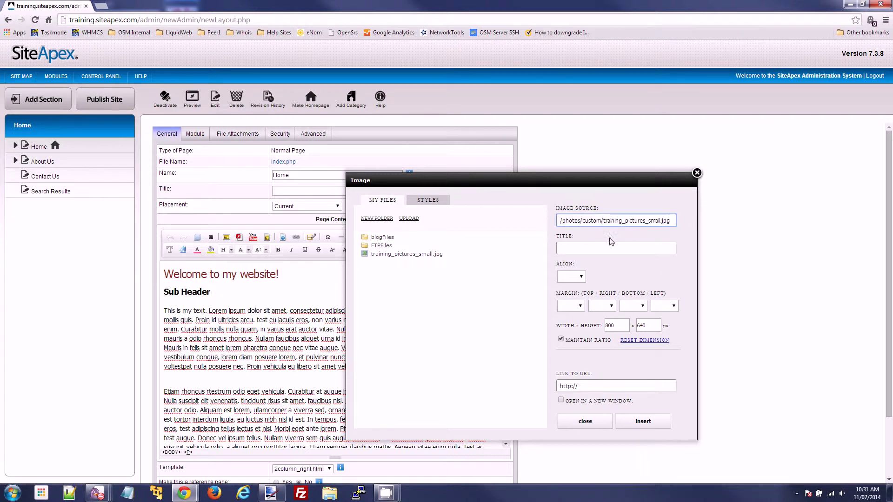
Give the image the title "My Image"
left_click(584, 248)
type("My Image")
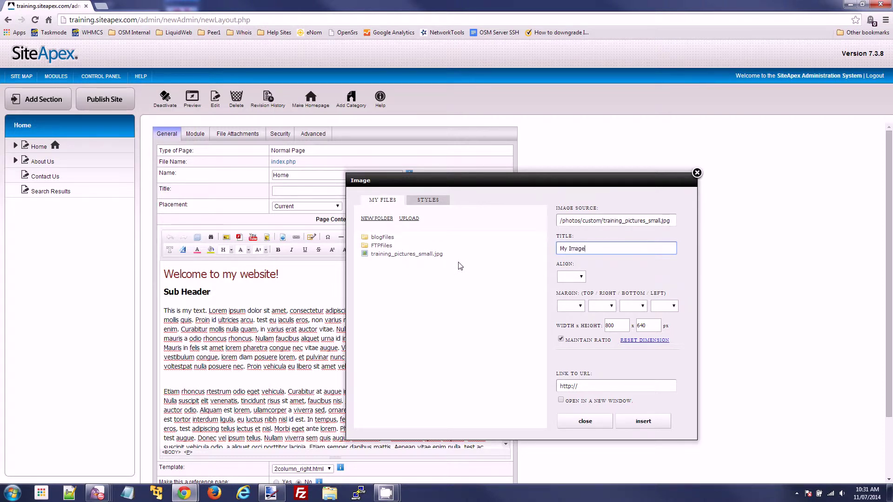
left_click_drag(592, 250, 552, 249)
left_click(586, 248)
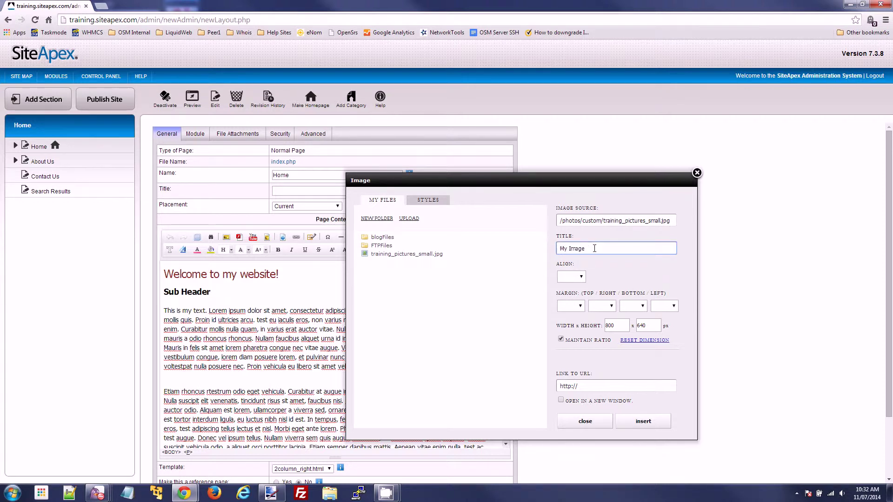
Align the image to the left and set its right margin to 10px
left_click(580, 277)
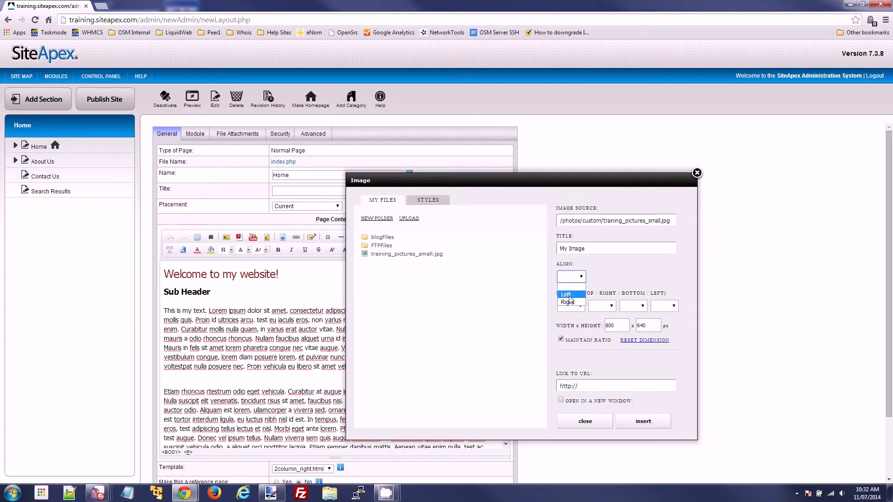
left_click(570, 296)
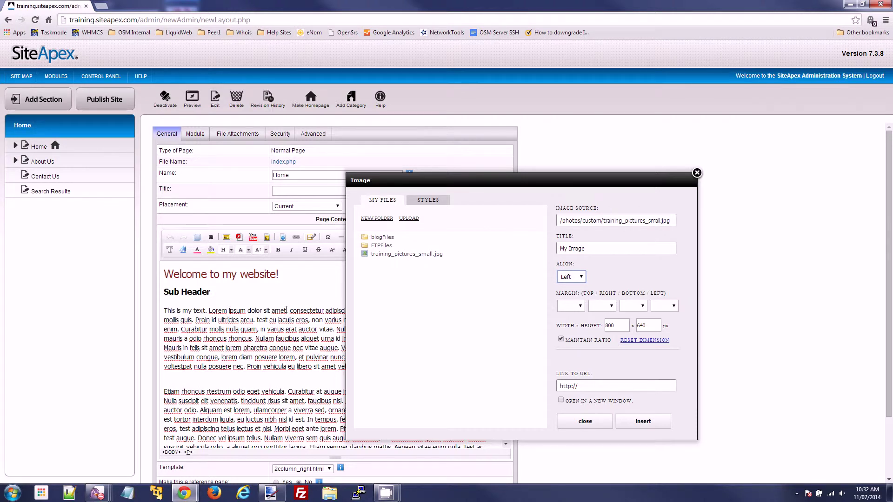
left_click(607, 306)
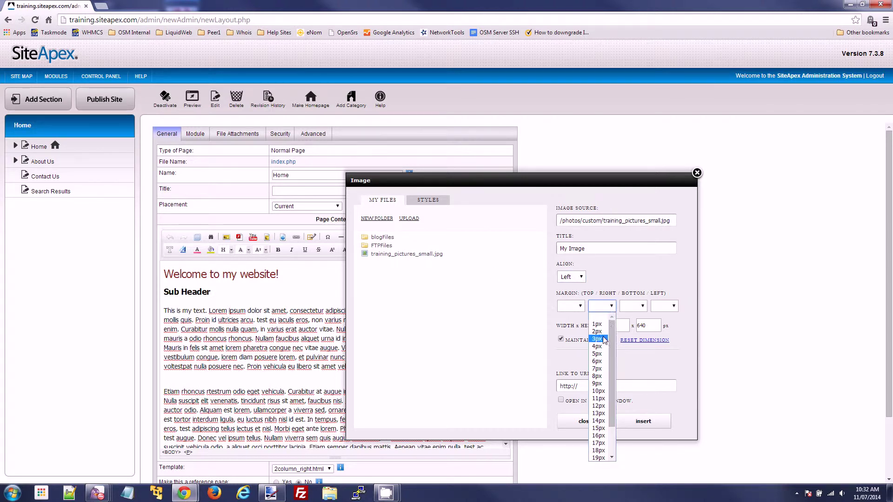
left_click(599, 391)
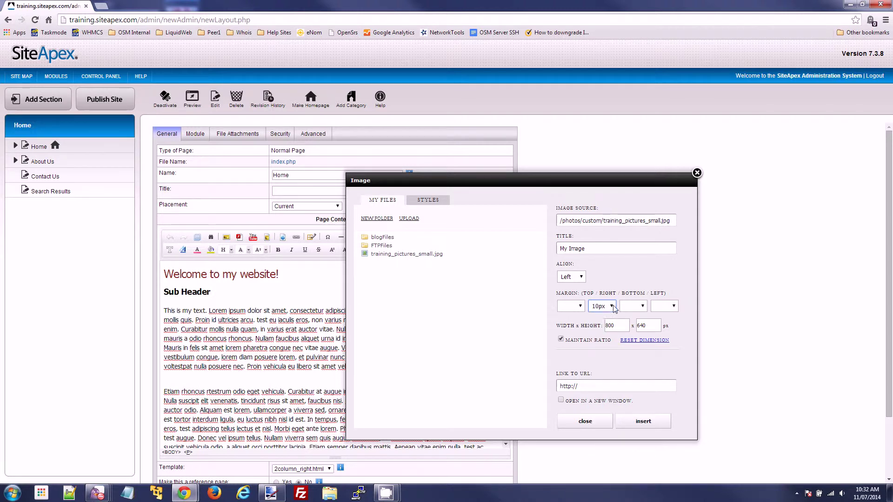
Set the image's bottom margin to 10px and reset its dimensions to 800 x 640 px
left_click(639, 306)
left_click(630, 391)
left_click(614, 325)
left_click_drag(620, 326, 595, 327)
left_click(641, 341)
left_click(588, 388)
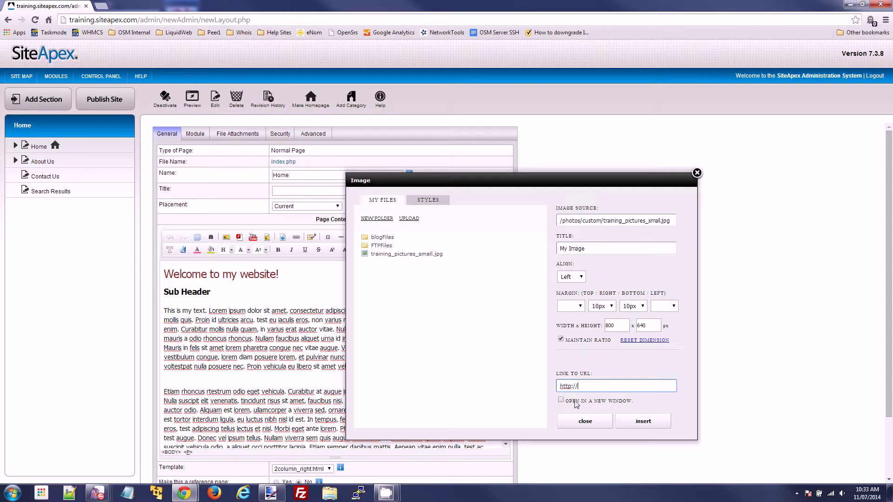
Insert the configured image into the Home page's text and check how it fits there
left_click(642, 422)
left_click_drag(504, 295, 502, 325)
left_click_drag(422, 444, 364, 443)
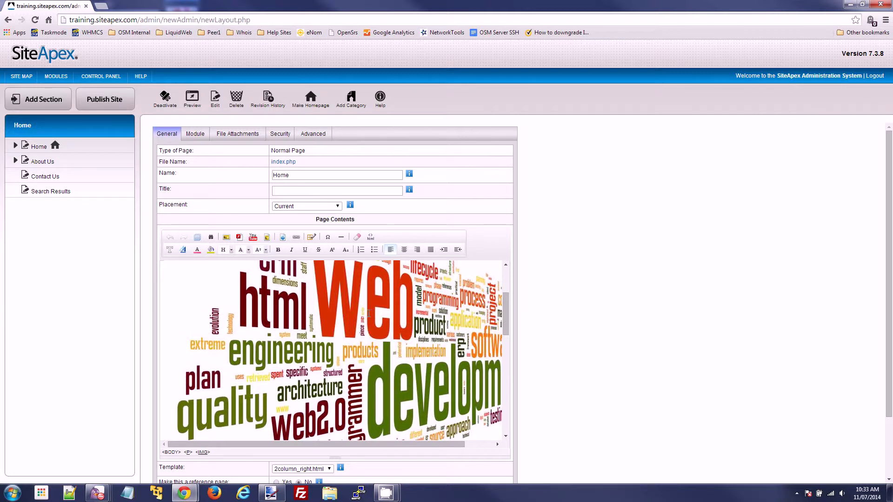
Reopen the inserted image's properties and set its width to 300 px with the ratio maintained
key("ctrl+a")
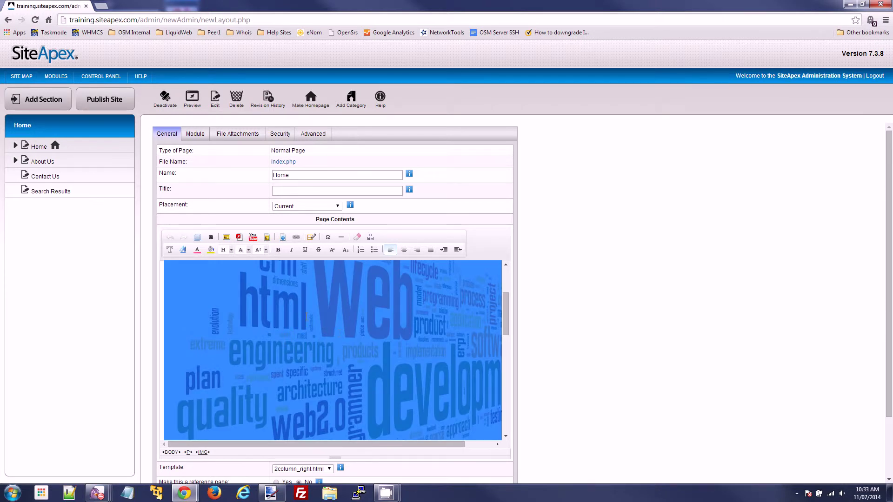
left_click(227, 238)
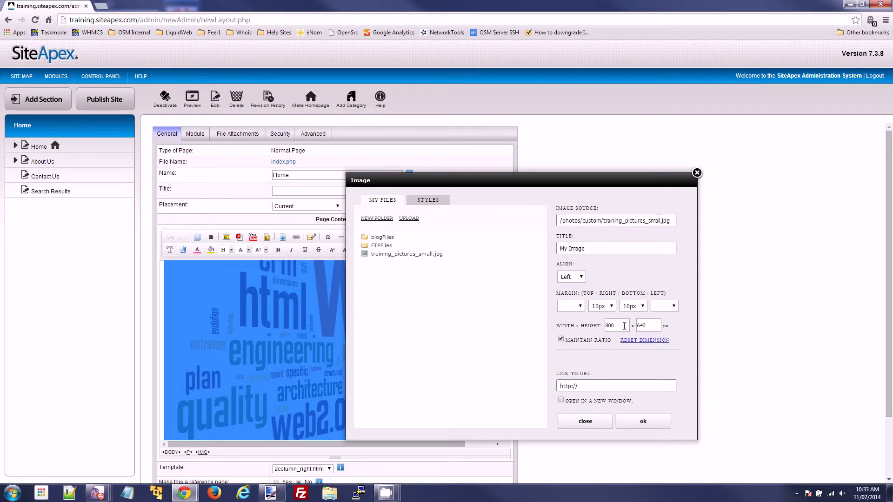
double_click(611, 326)
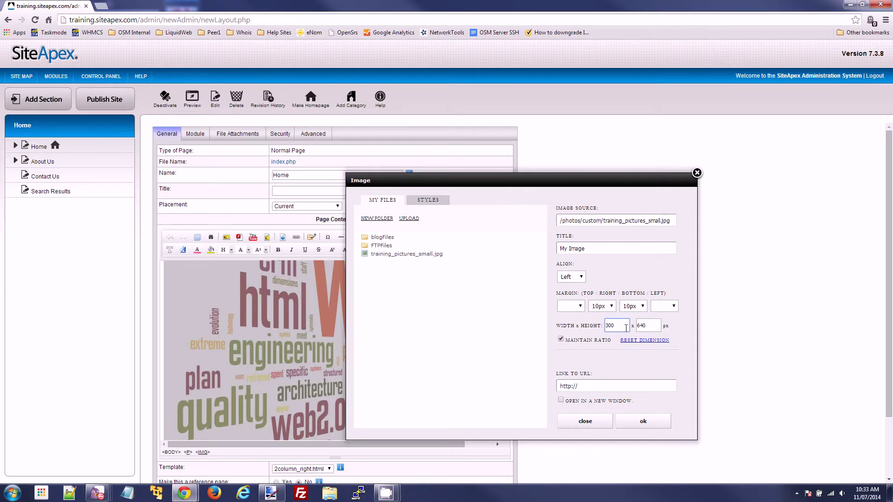
left_click(649, 326)
left_click(642, 422)
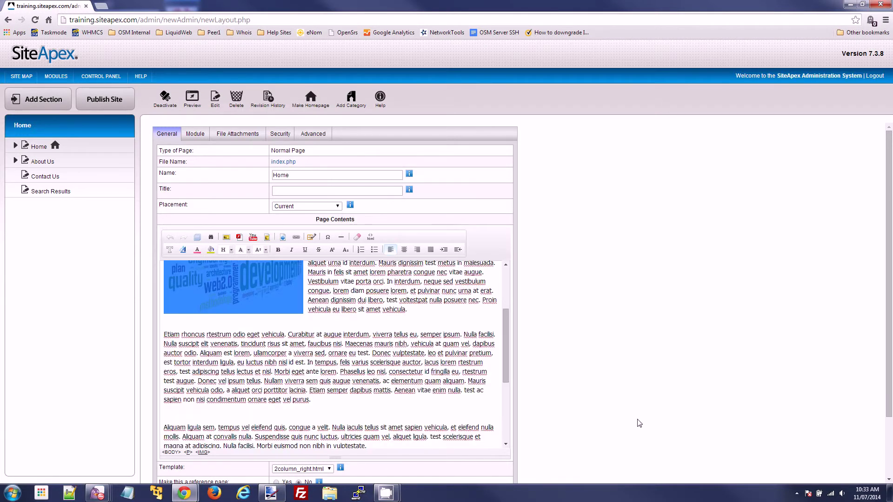
Check the resized image beside the text and submit the Home page's changes
left_click(321, 309)
scroll(335, 352, "up", 2)
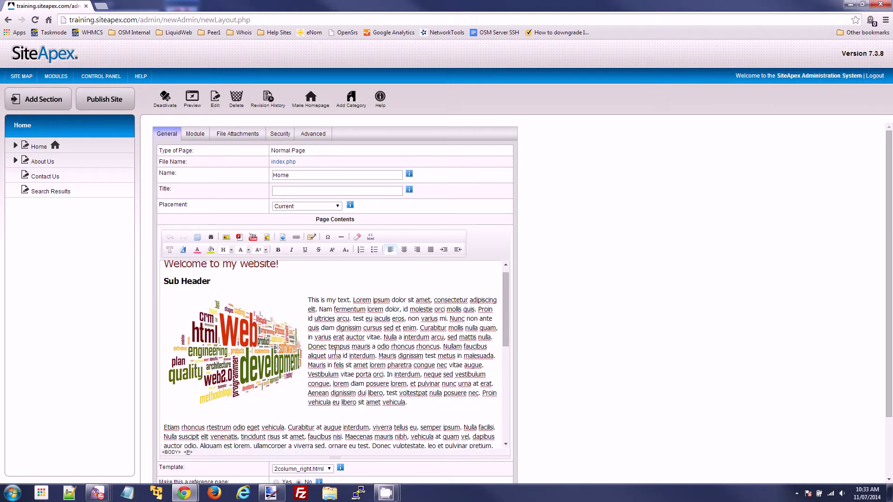
scroll(535, 372, "down", 2)
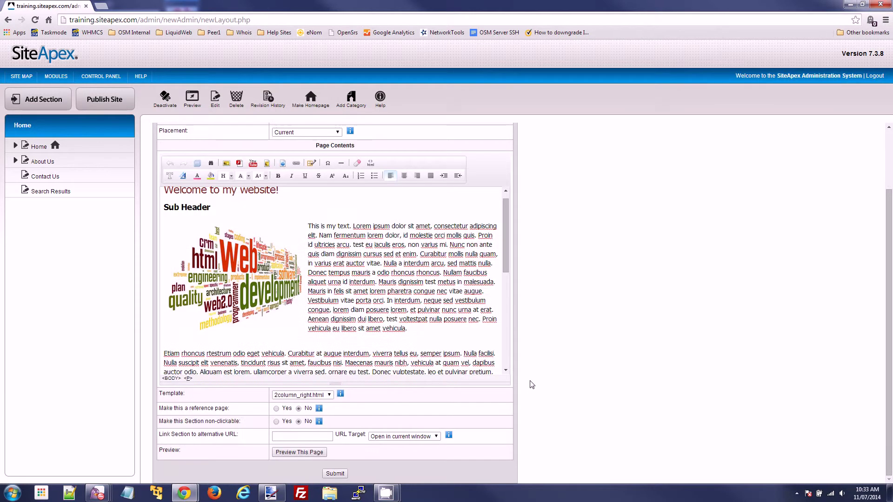
left_click(335, 475)
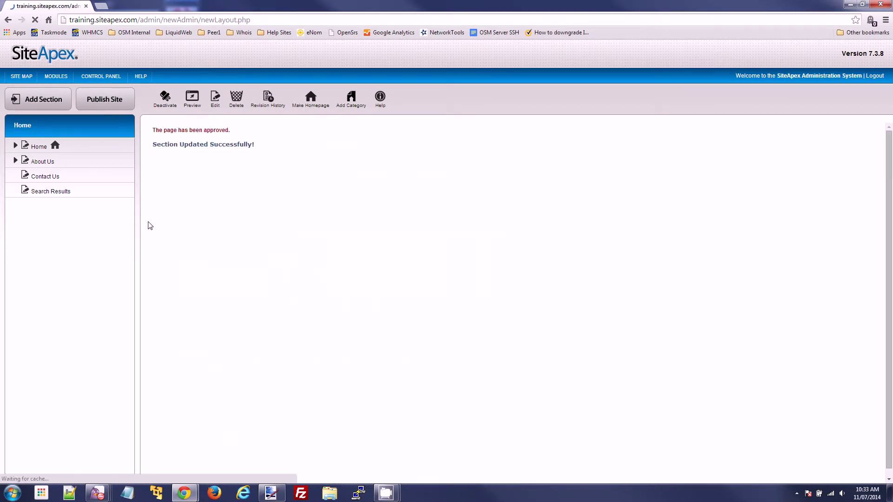
Publish the site and open the published index.php page at the inserted image
left_click(104, 99)
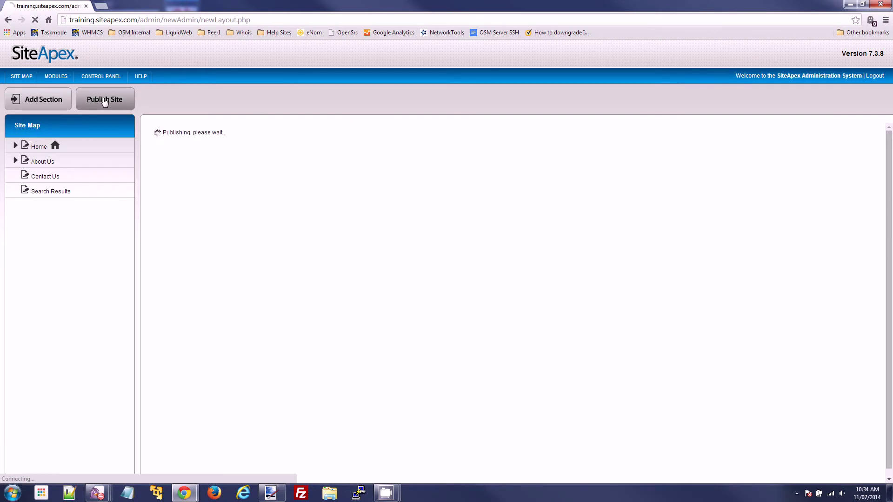
left_click(508, 189)
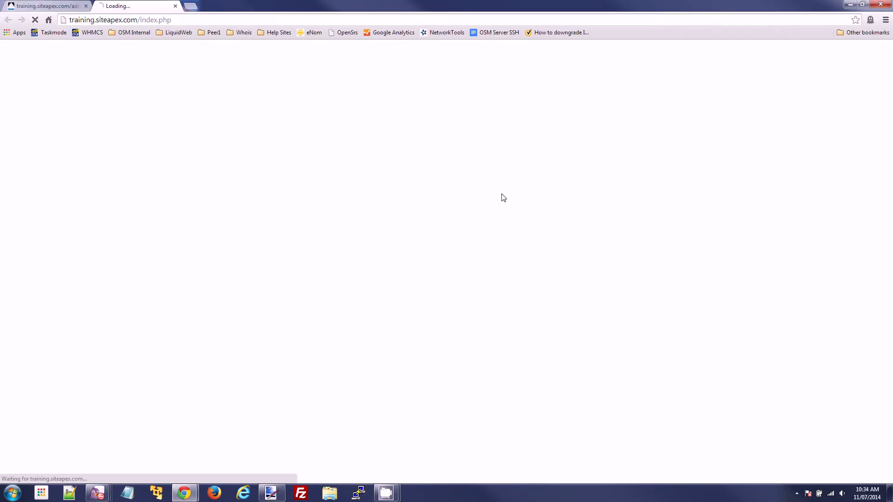
scroll(344, 325, "down", 3)
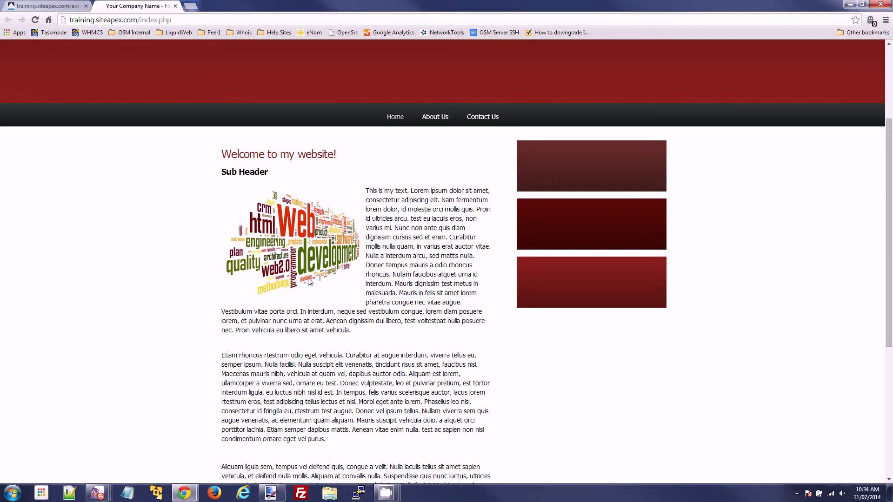
Open the published image in its own tab to examine its full size, and close that tab after comparing it with the page
right_click(316, 245)
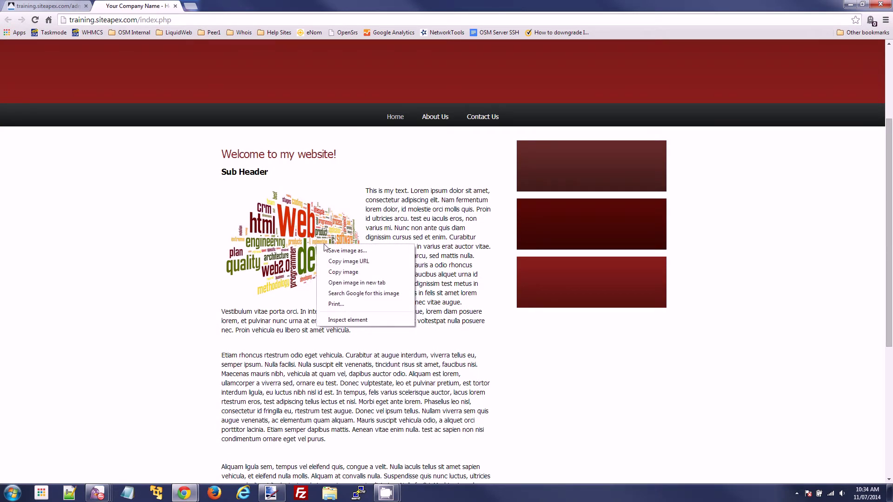
left_click(366, 284)
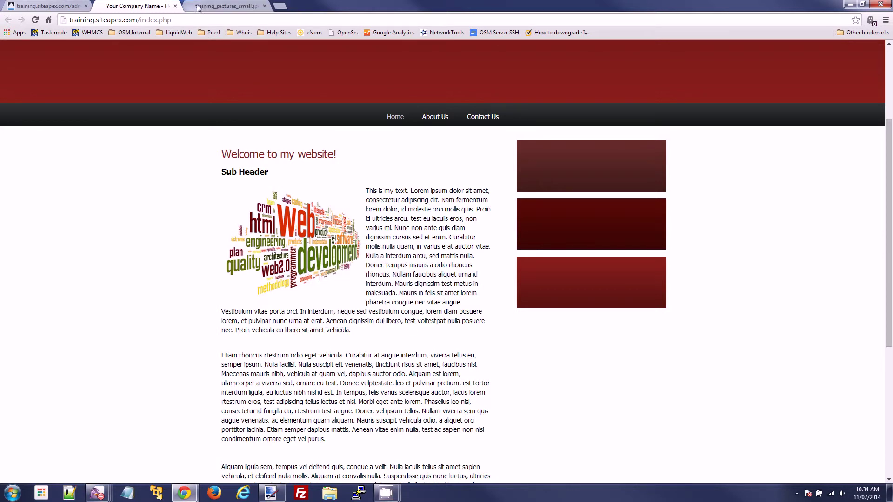
left_click(214, 7)
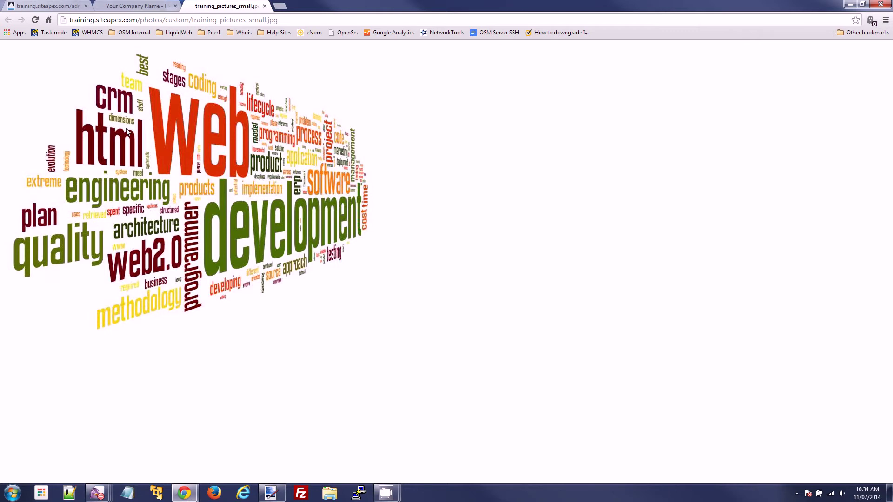
left_click(147, 7)
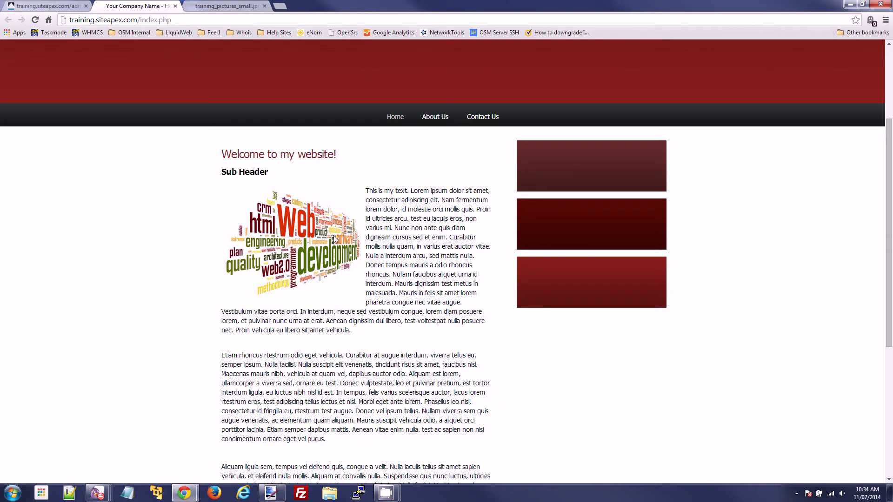
left_click(264, 6)
Return to the SiteApex administration page and reopen the Home section for editing
left_click(58, 8)
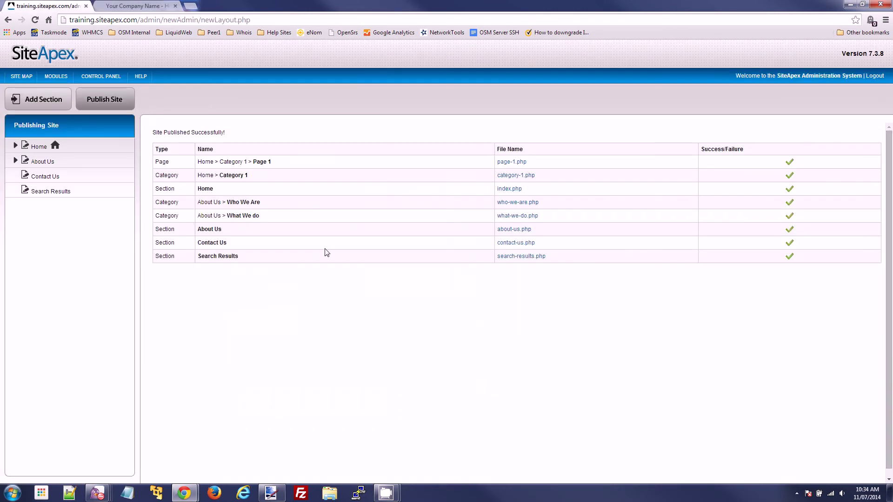
left_click(37, 147)
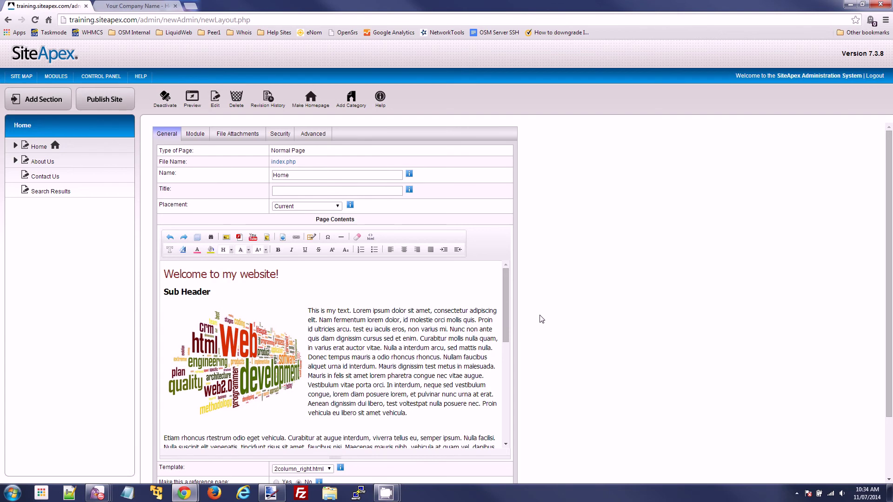
scroll(539, 314, "down", 3)
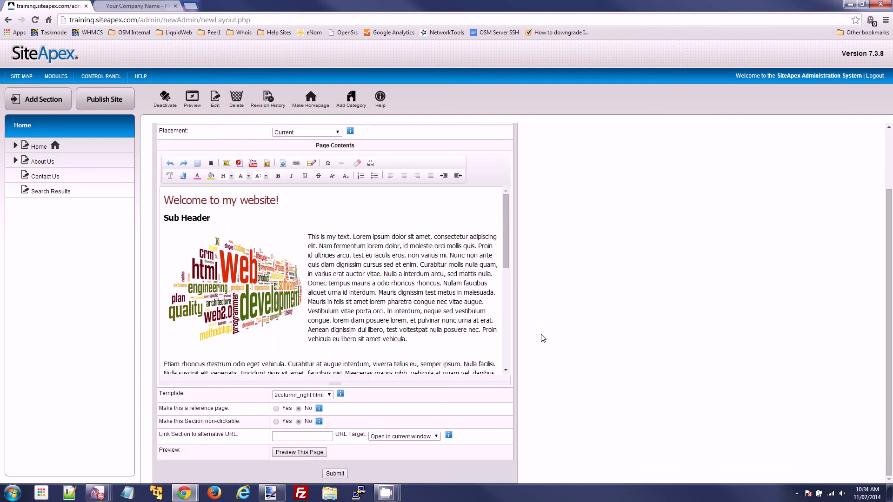